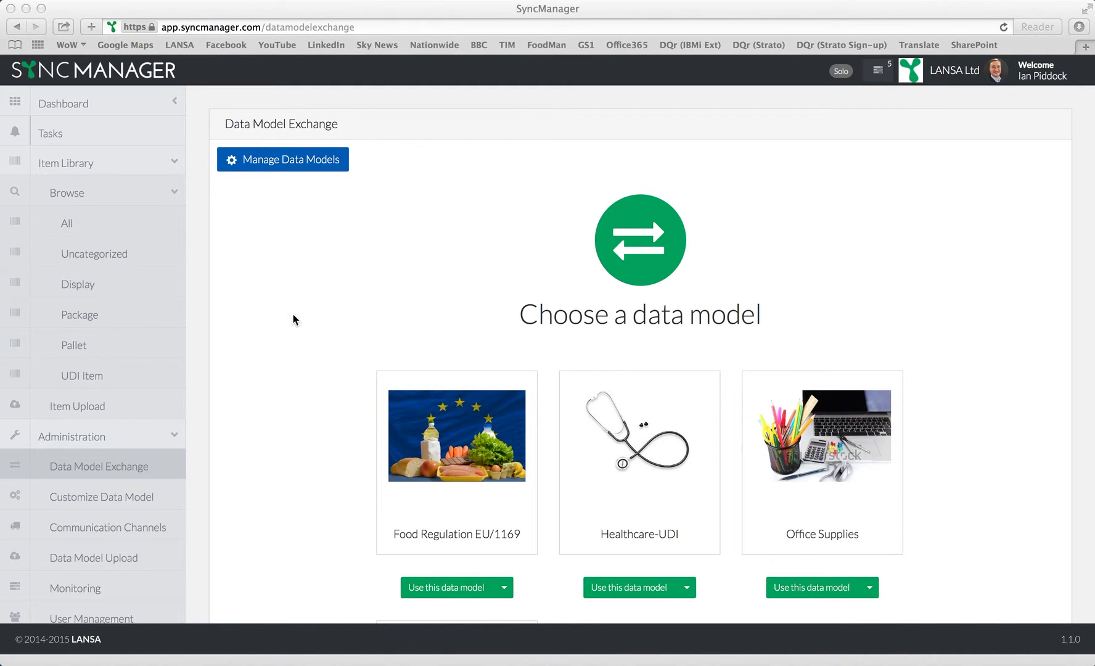
Show All items under Item Library > Browse, with the UDI products and their GTIN and GLN.
{"action": "left_click", "coordinate": [71, 227]}
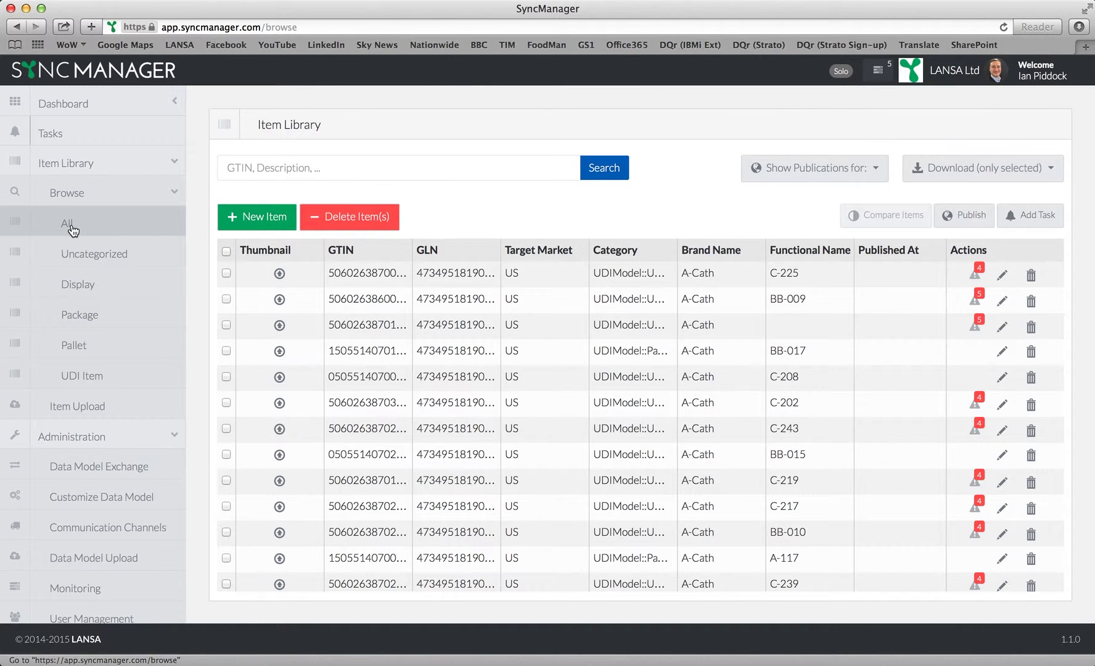
Open item C-225 for editing and start a new form view with Target Market switched off.
{"action": "left_click", "coordinate": [1002, 277]}
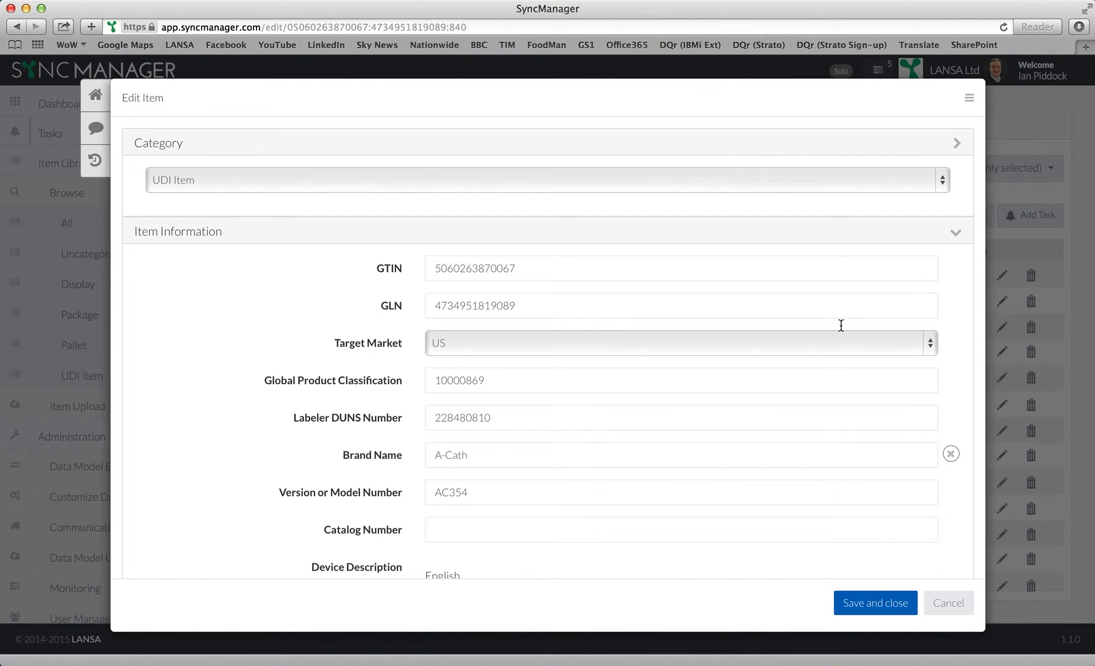
{"action": "left_click", "coordinate": [970, 99]}
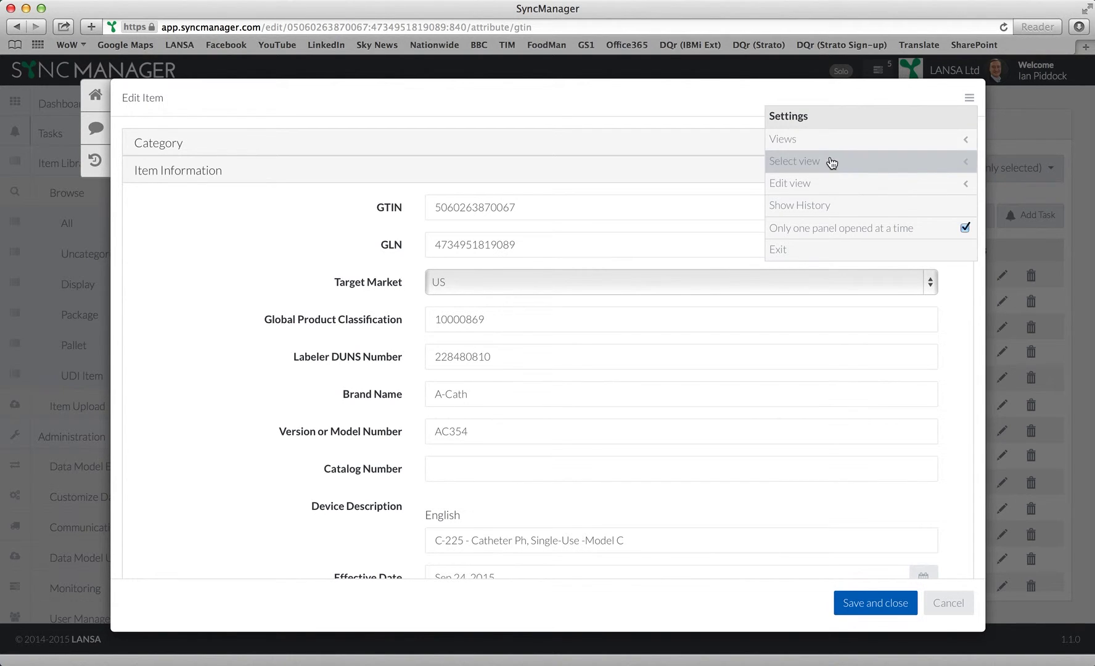
{"action": "left_click", "coordinate": [808, 140]}
{"action": "left_click", "coordinate": [802, 164]}
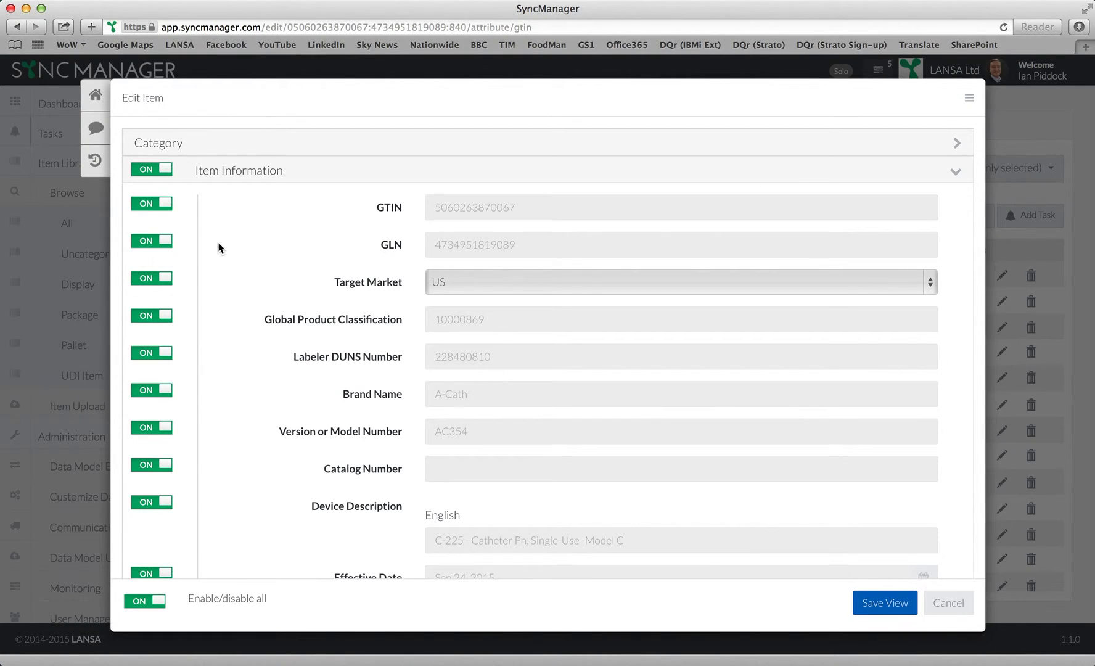
{"action": "left_click", "coordinate": [154, 278]}
Save the view's field choices and enter a name for the new view.
{"action": "left_click", "coordinate": [874, 608]}
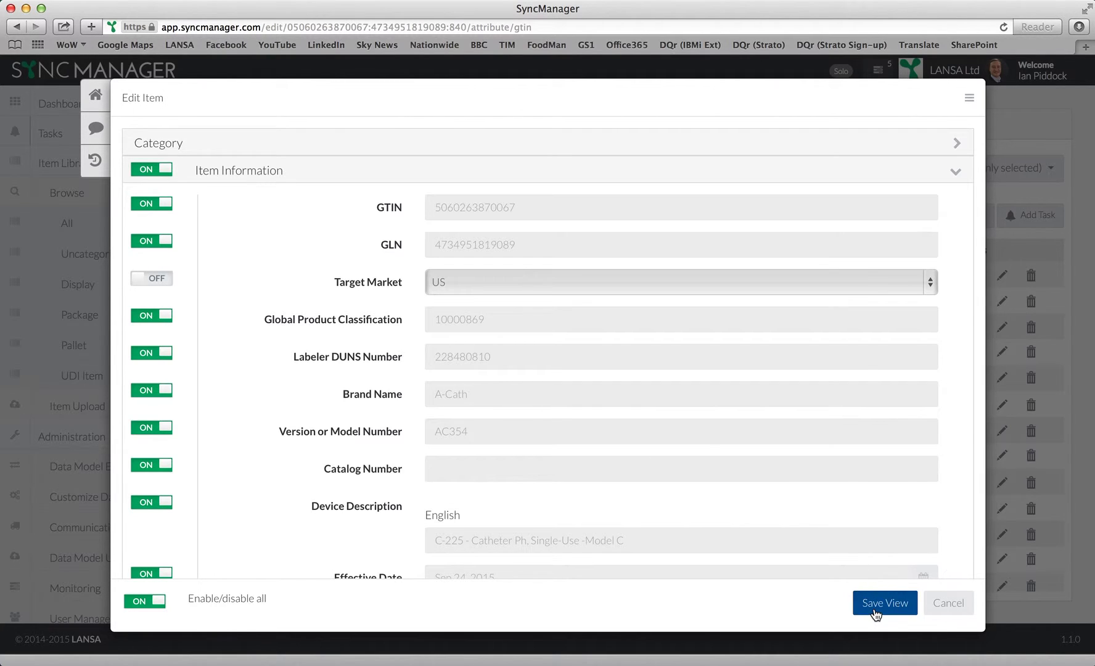
{"action": "left_click", "coordinate": [317, 174]}
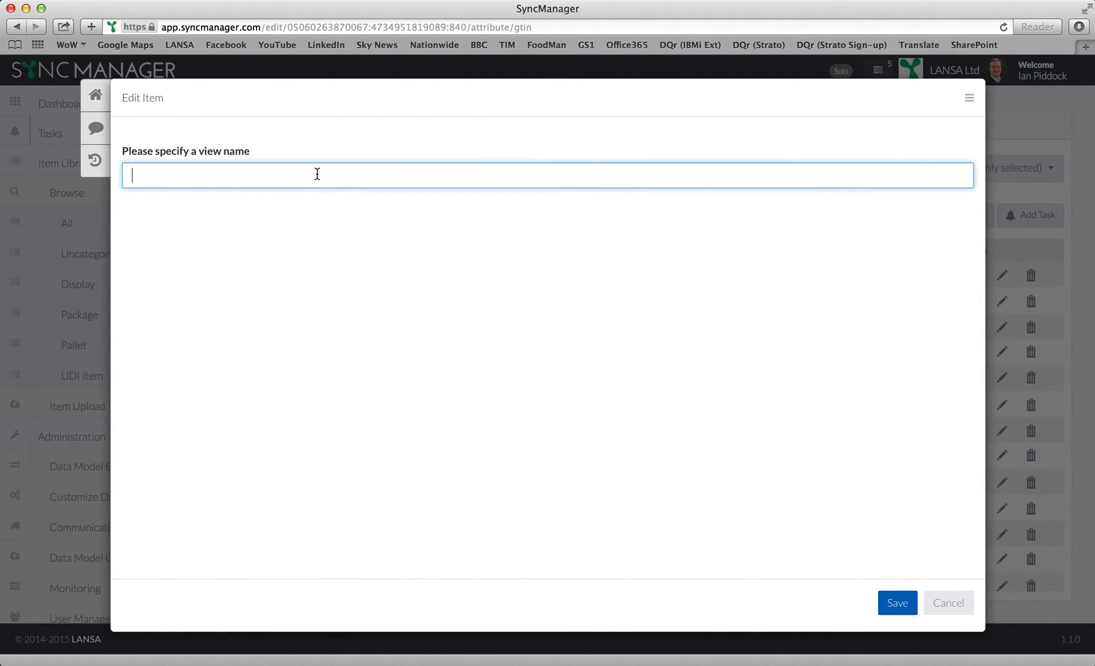
{"action": "type", "text": "Ian View"}
Save the named view, apply it to item C-225's form, then save and close the item.
{"action": "left_click", "coordinate": [905, 604]}
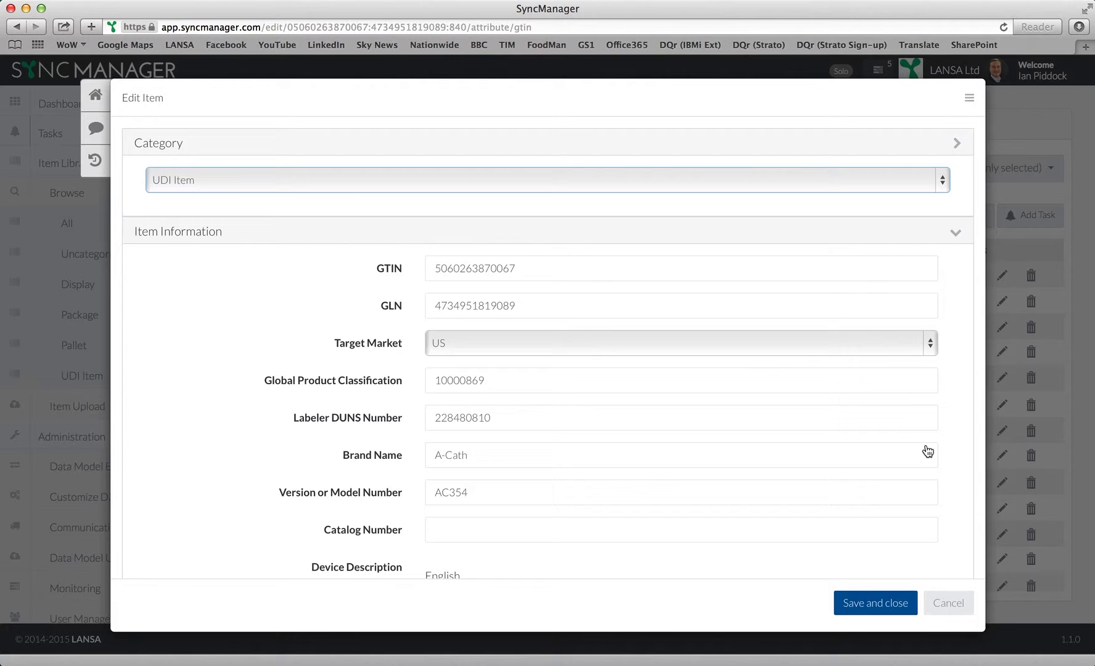
{"action": "left_click", "coordinate": [969, 99]}
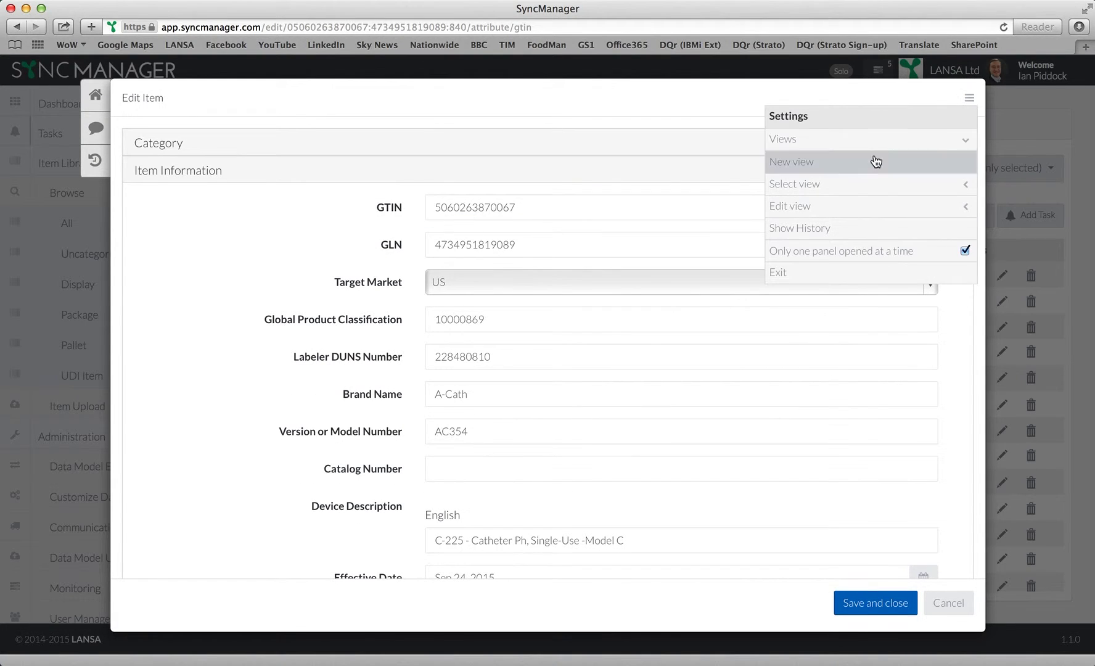
{"action": "left_click", "coordinate": [836, 190]}
{"action": "left_click", "coordinate": [807, 212]}
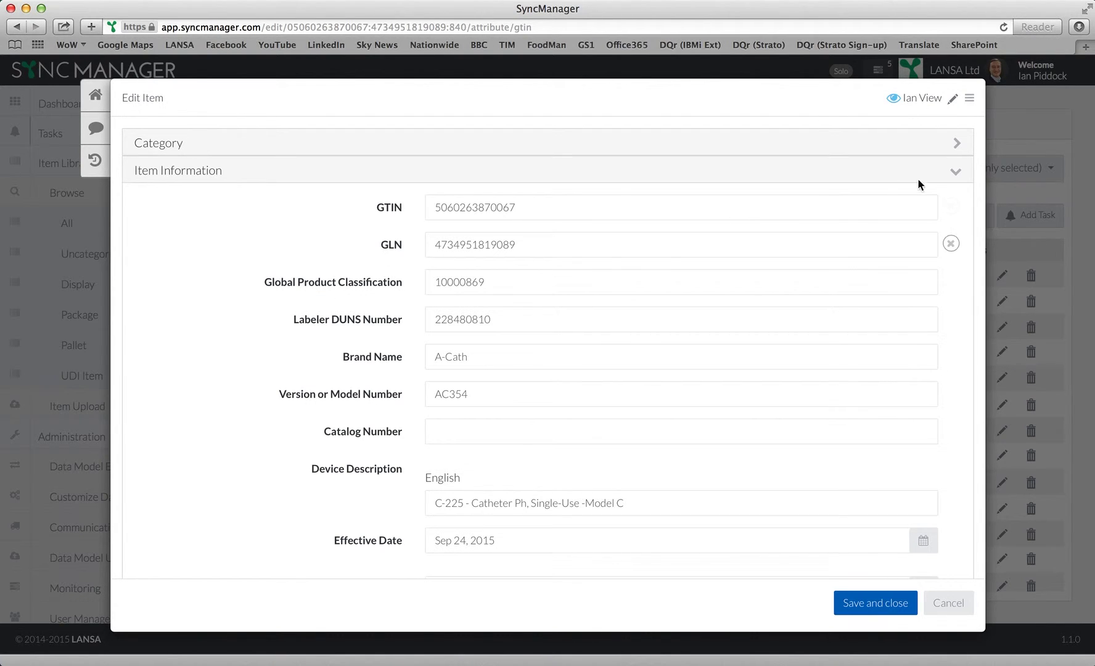
{"action": "left_click", "coordinate": [957, 175]}
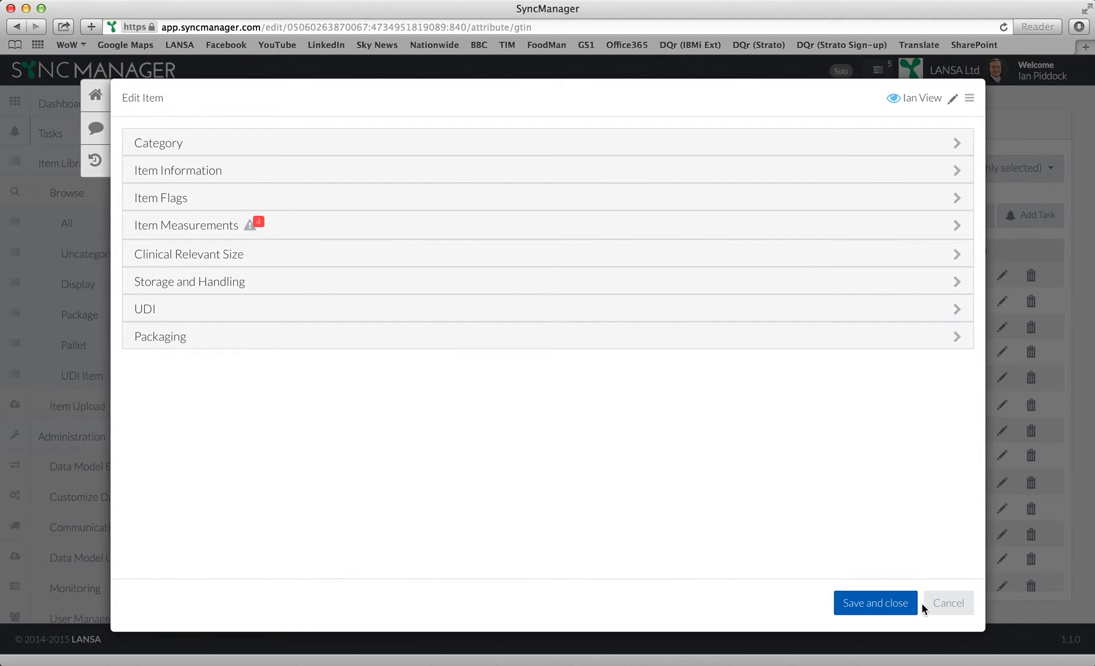
{"action": "left_click", "coordinate": [895, 604]}
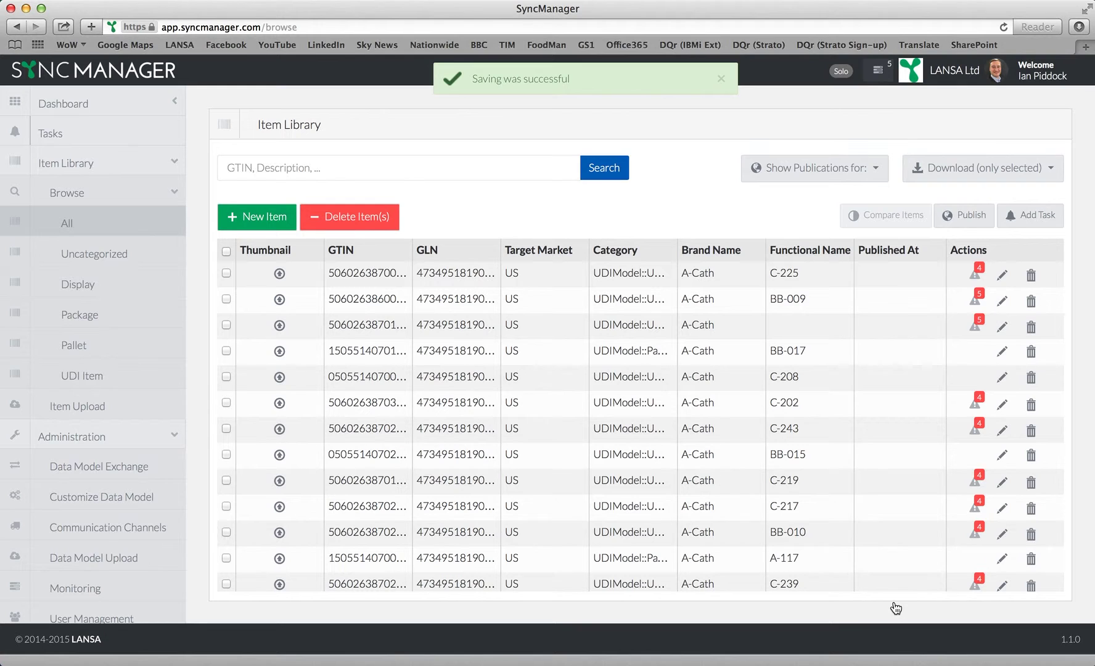
In Customize Data Model's edit layout, mark Item Measurements' Gross Weight for removal.
{"action": "left_click", "coordinate": [85, 501]}
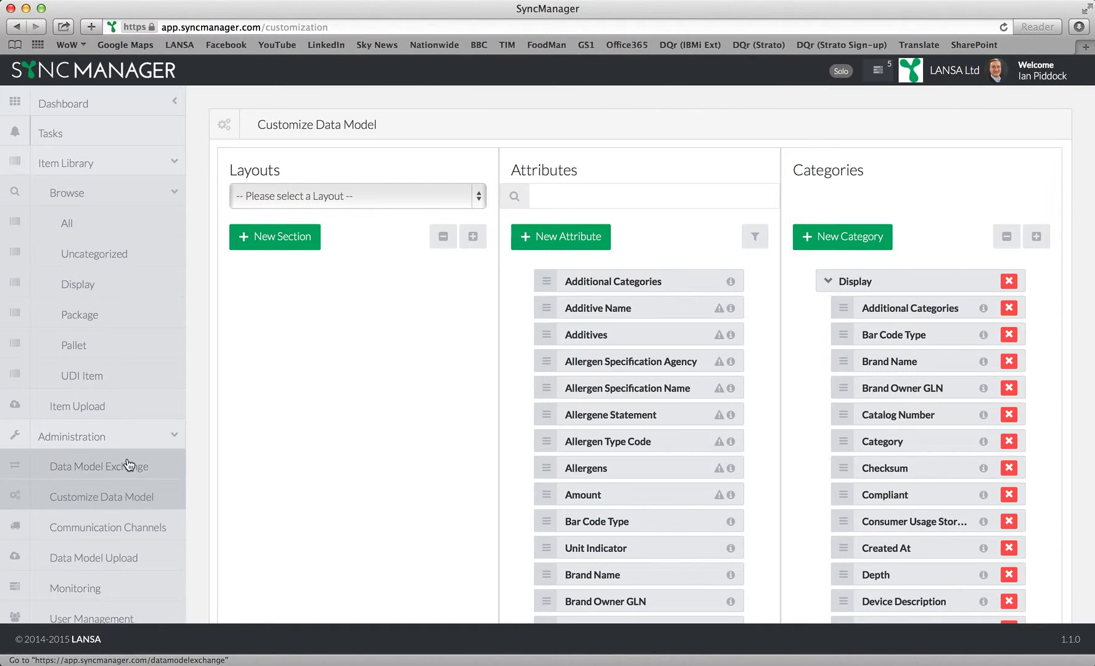
{"action": "left_click", "coordinate": [479, 192]}
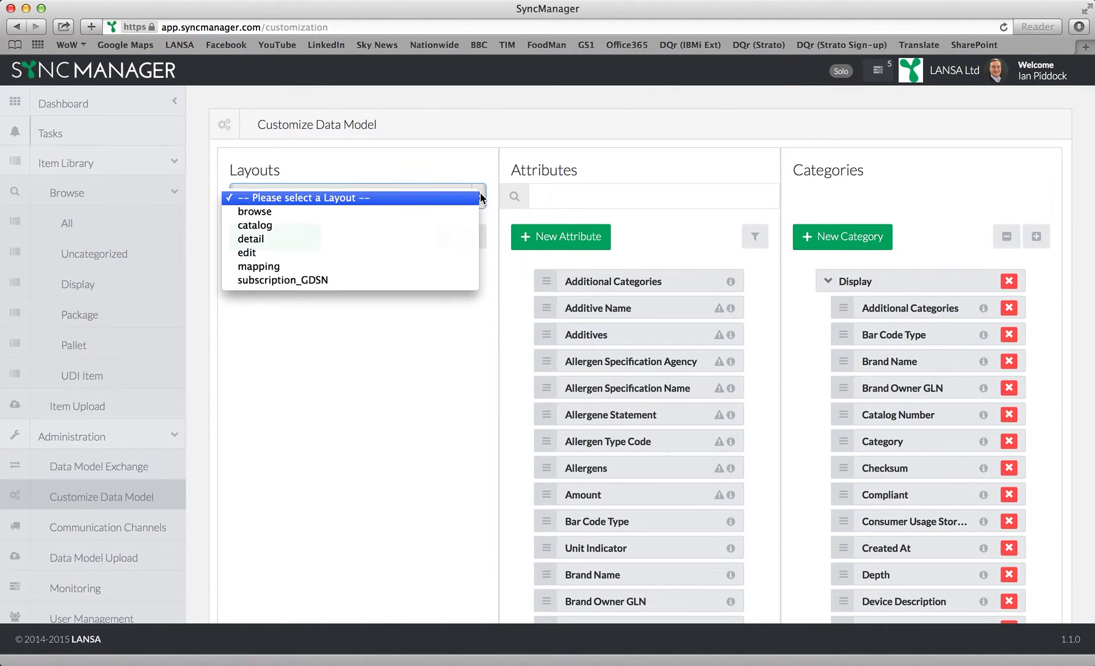
{"action": "left_click", "coordinate": [300, 253]}
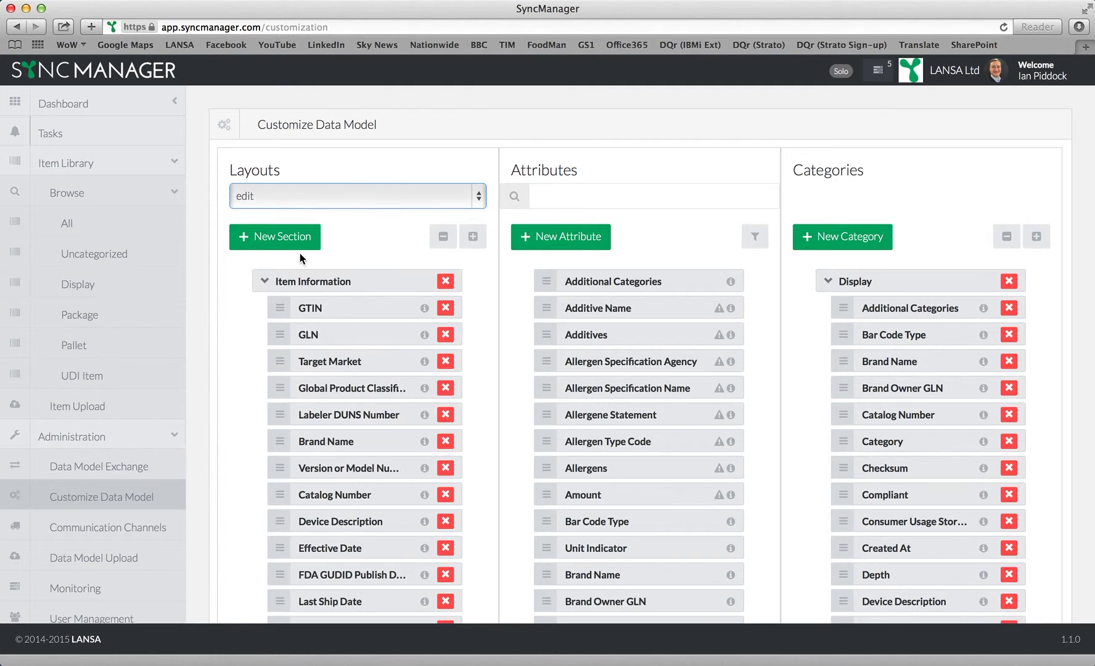
{"action": "left_click", "coordinate": [265, 281]}
{"action": "left_click", "coordinate": [264, 308]}
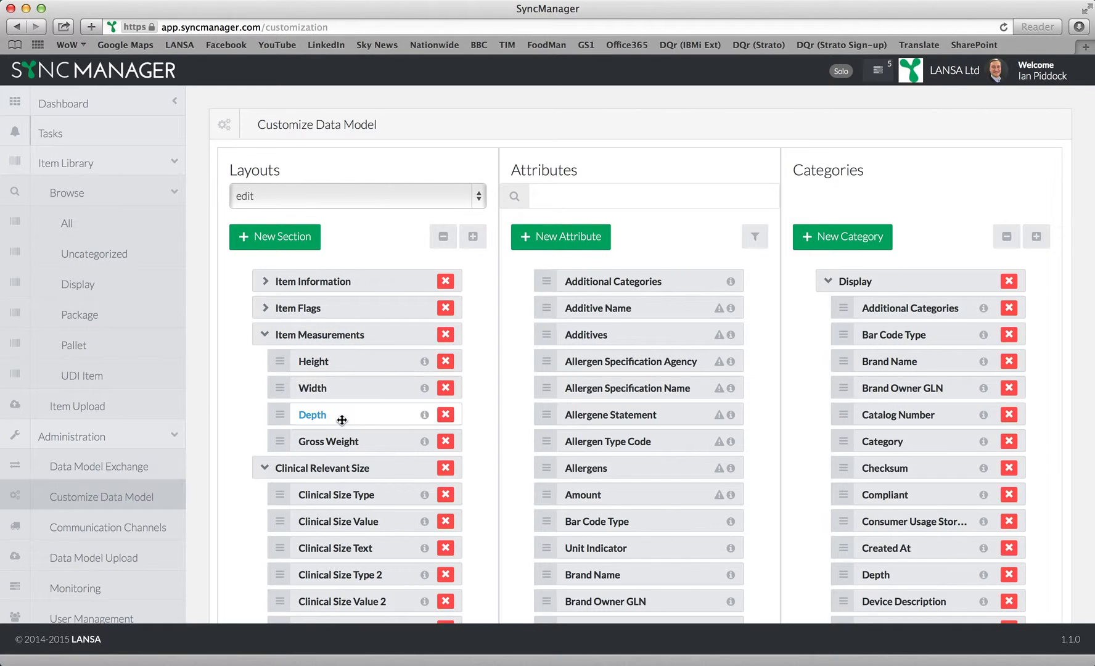
{"action": "left_click", "coordinate": [446, 442]}
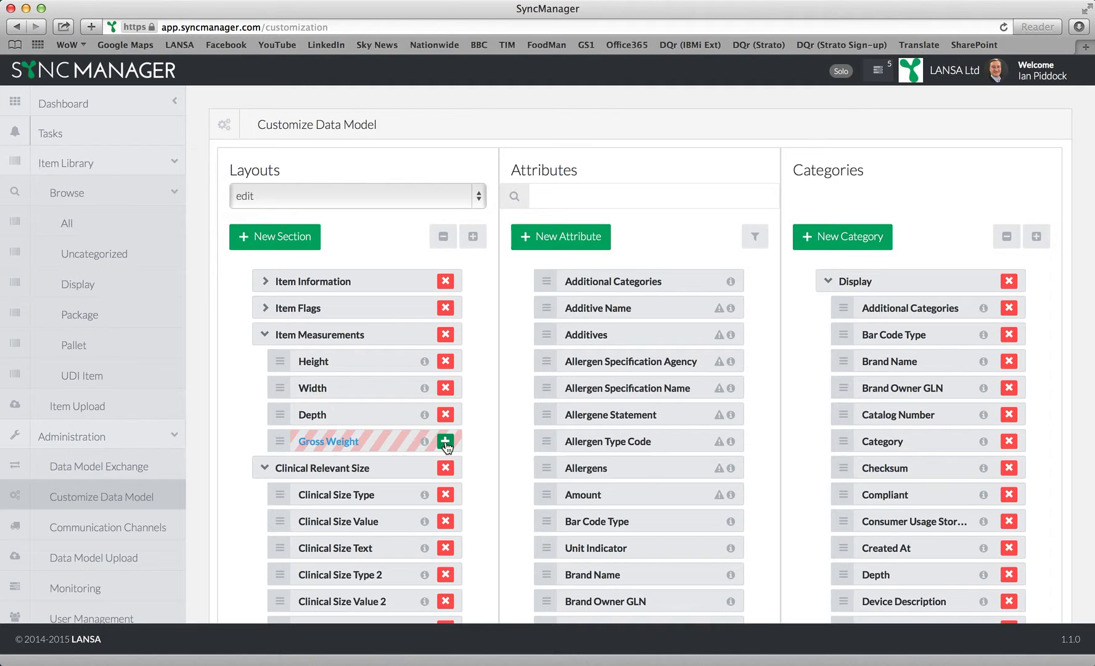
Add an attribute labelled 'New Weight' with type String through the New Attribute dialog.
{"action": "left_click", "coordinate": [575, 236]}
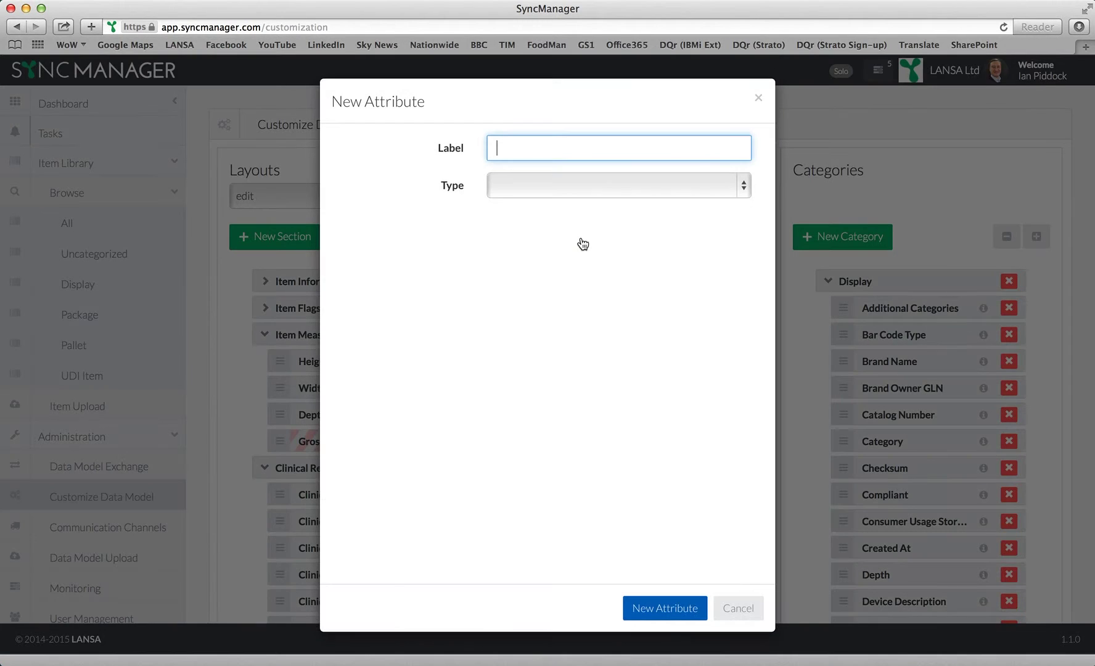
{"action": "type", "text": "New Weight"}
{"action": "left_click", "coordinate": [744, 185]}
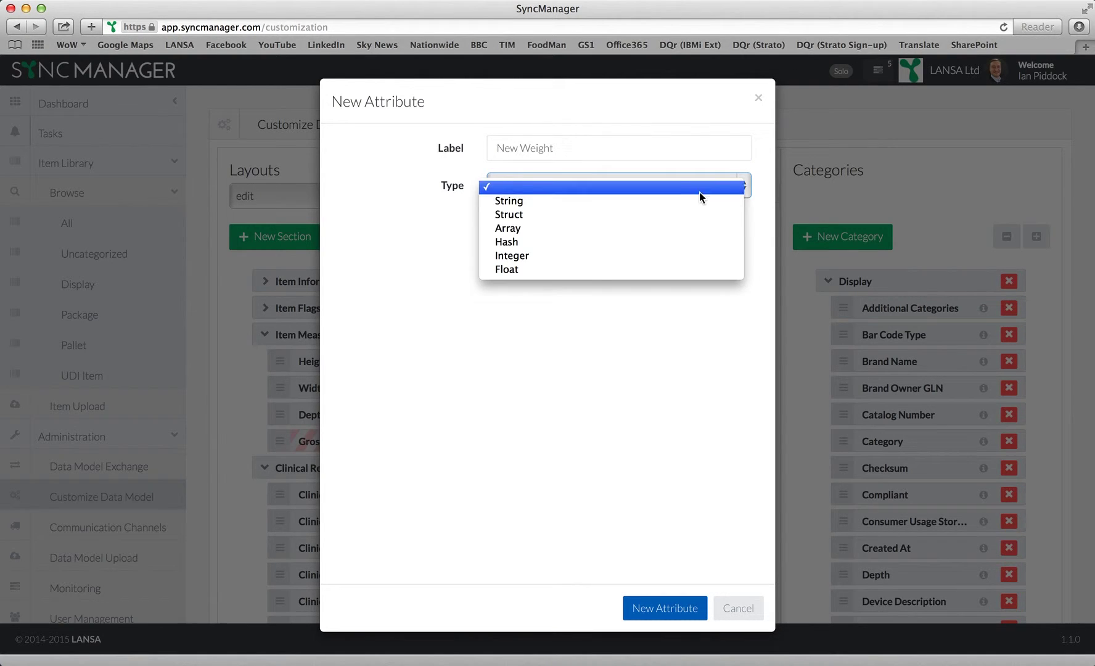
{"action": "left_click", "coordinate": [670, 201]}
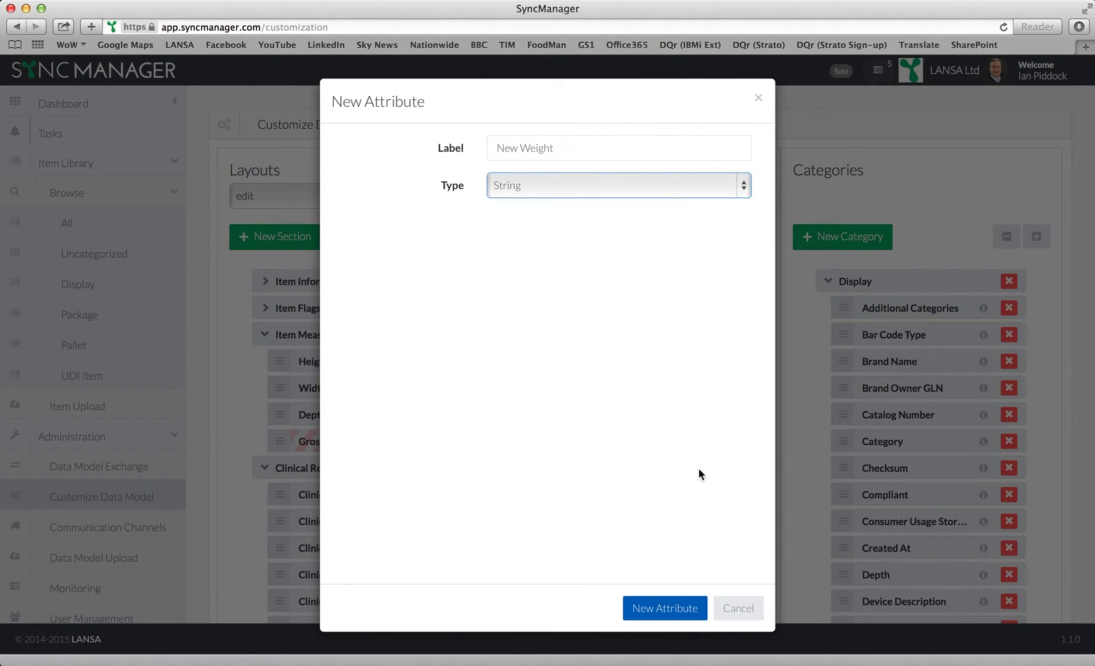
{"action": "left_click", "coordinate": [666, 609]}
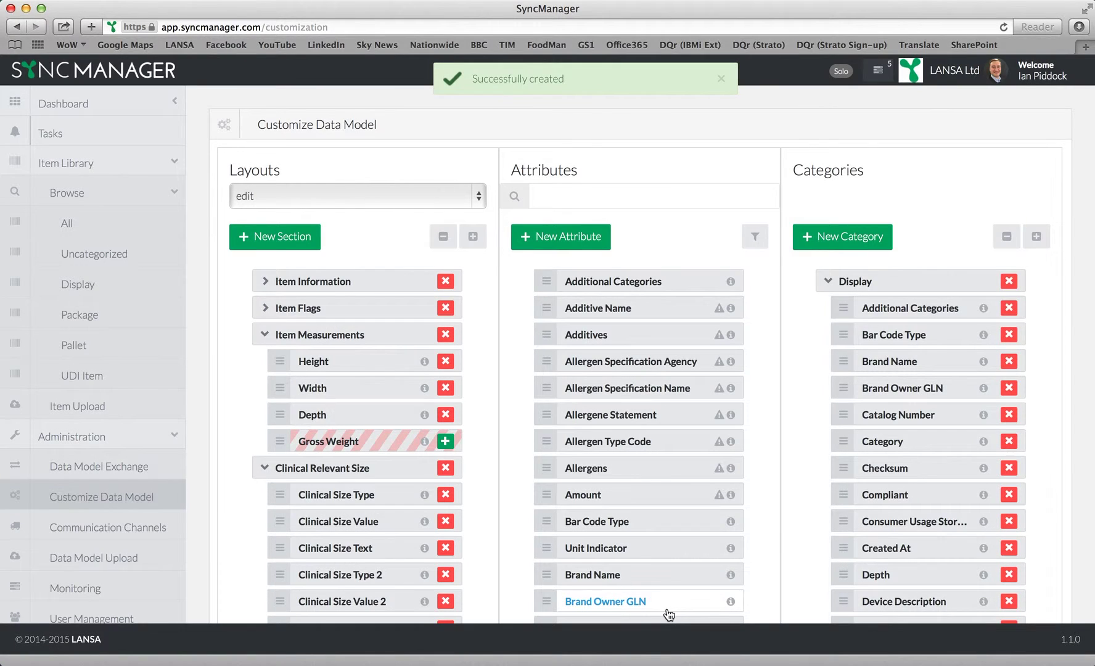
Filter the attribute list by 'weight'.
{"action": "left_click", "coordinate": [595, 195]}
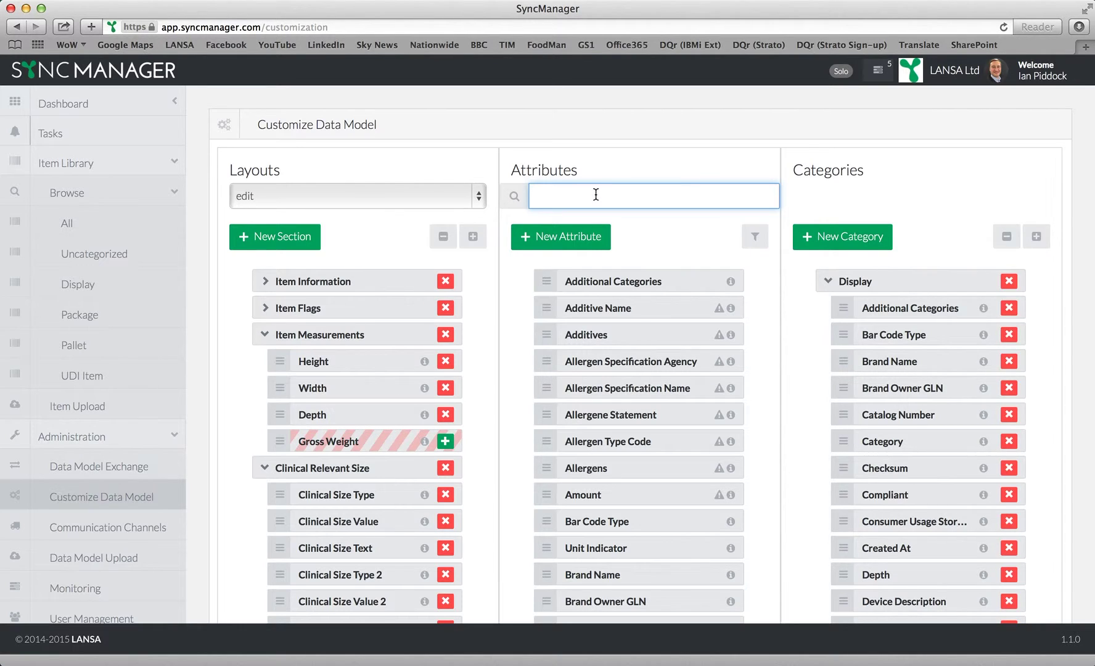
{"action": "type", "text": "anatmef"}
{"action": "key", "text": "BackSpace"}
{"action": "key", "text": "BackSpace"}
{"action": "key", "text": "BackSpace"}
{"action": "key", "text": "BackSpace"}
{"action": "key", "text": "BackSpace"}
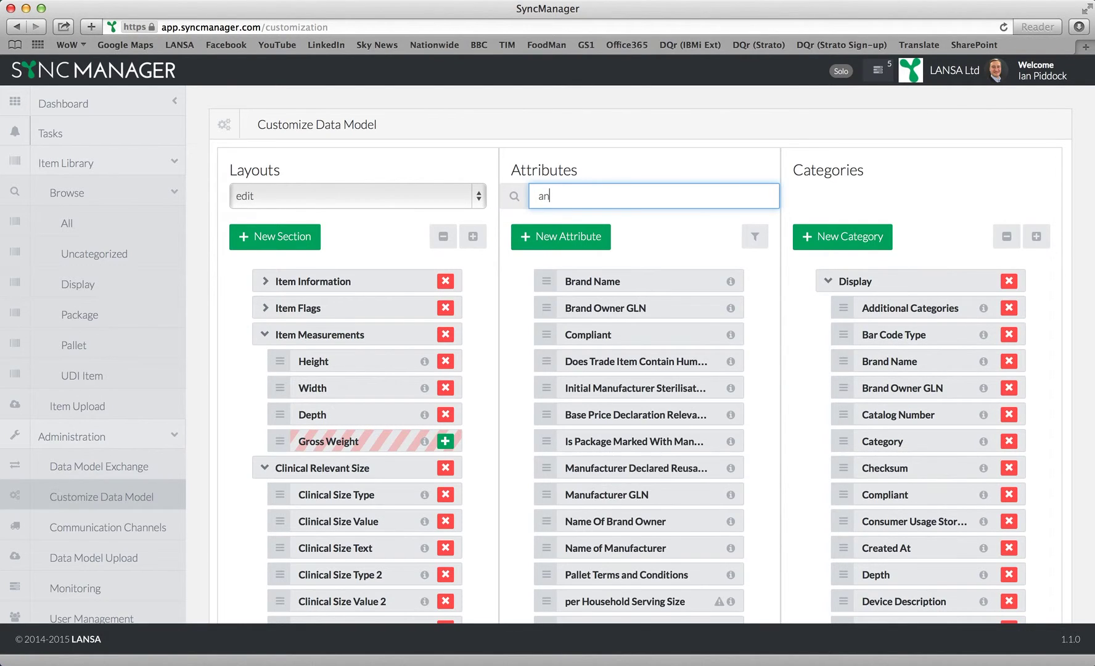
{"action": "key", "text": "BackSpace"}
{"action": "key", "text": "BackSpace"}
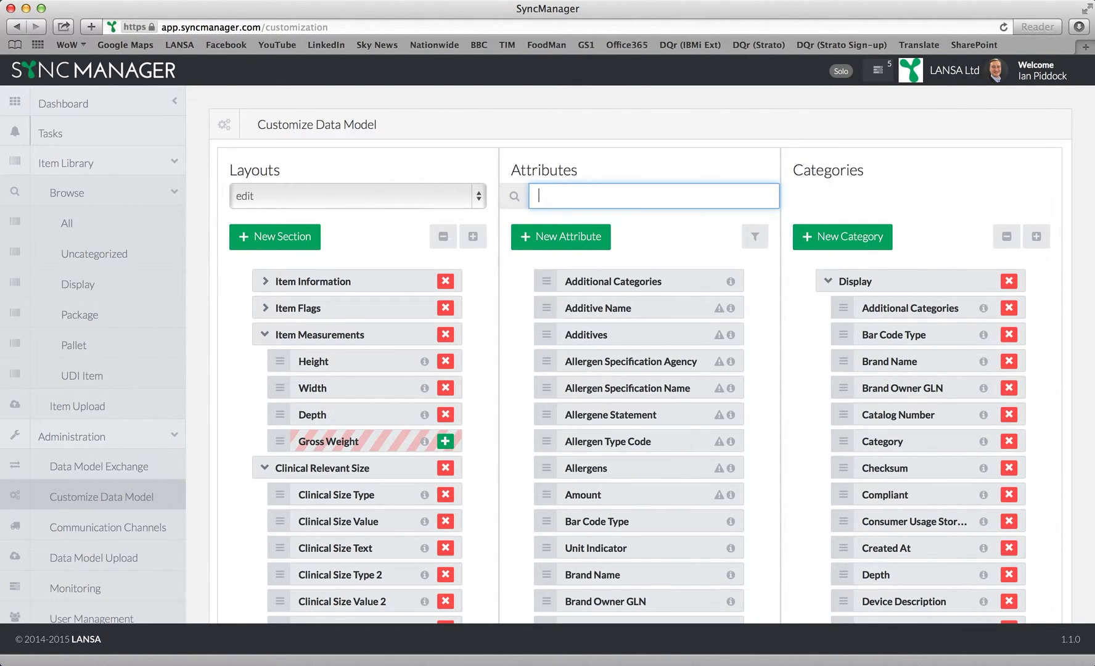
{"action": "type", "text": "weight"}
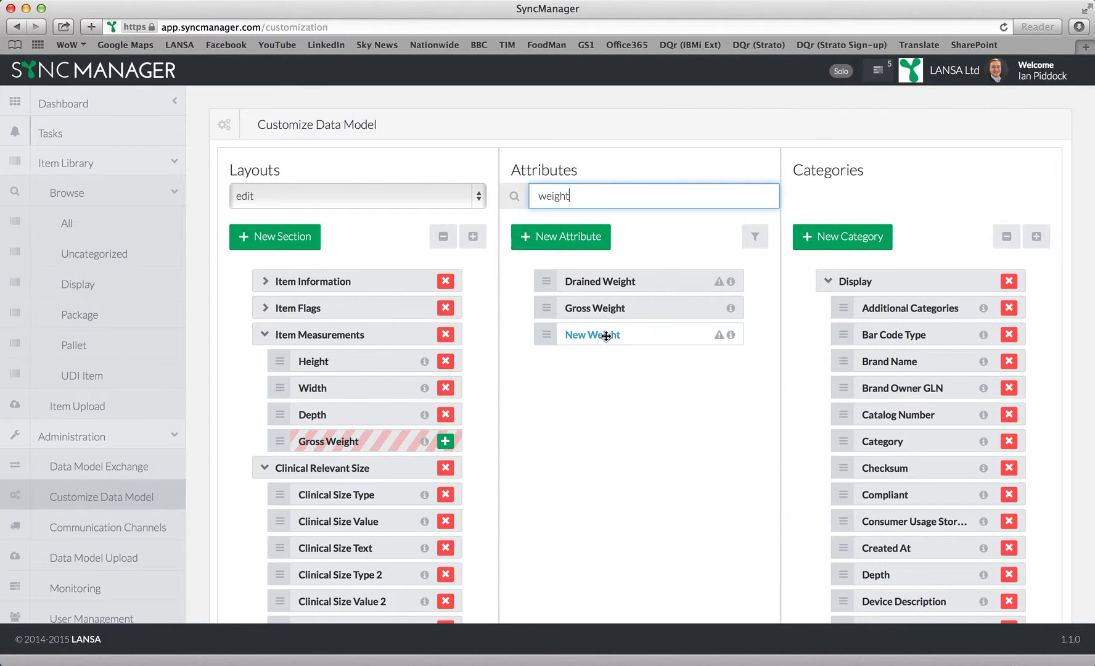
Drag New Weight into UDI Item and into Item Measurements above Gross Weight.
{"action": "left_click", "coordinate": [829, 282]}
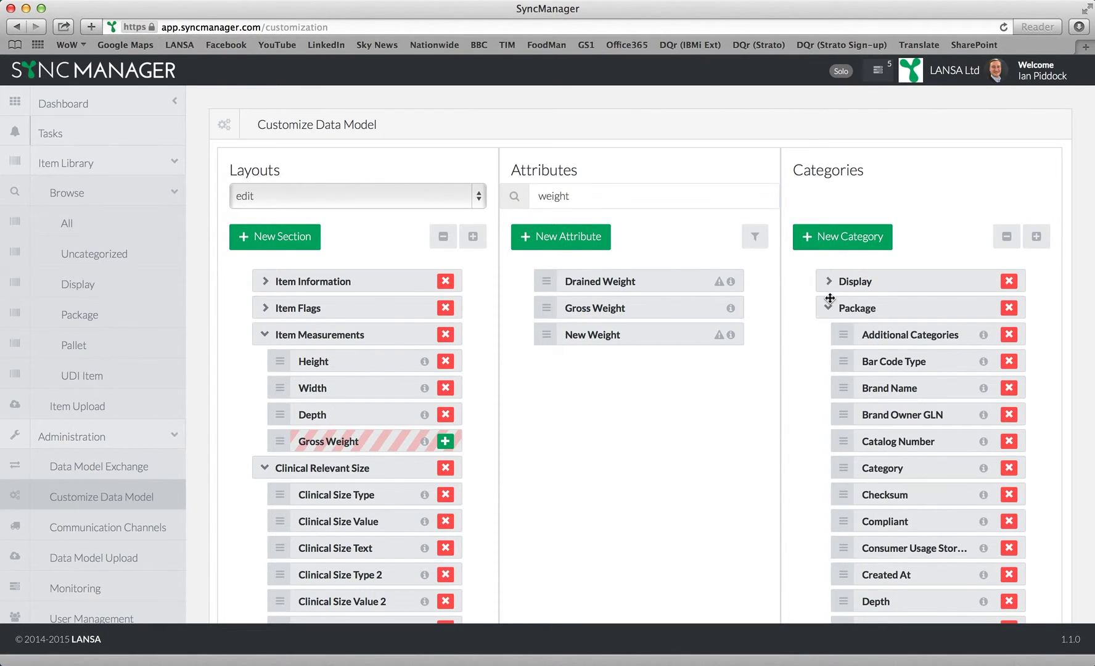
{"action": "left_click", "coordinate": [828, 307]}
{"action": "left_click", "coordinate": [828, 335]}
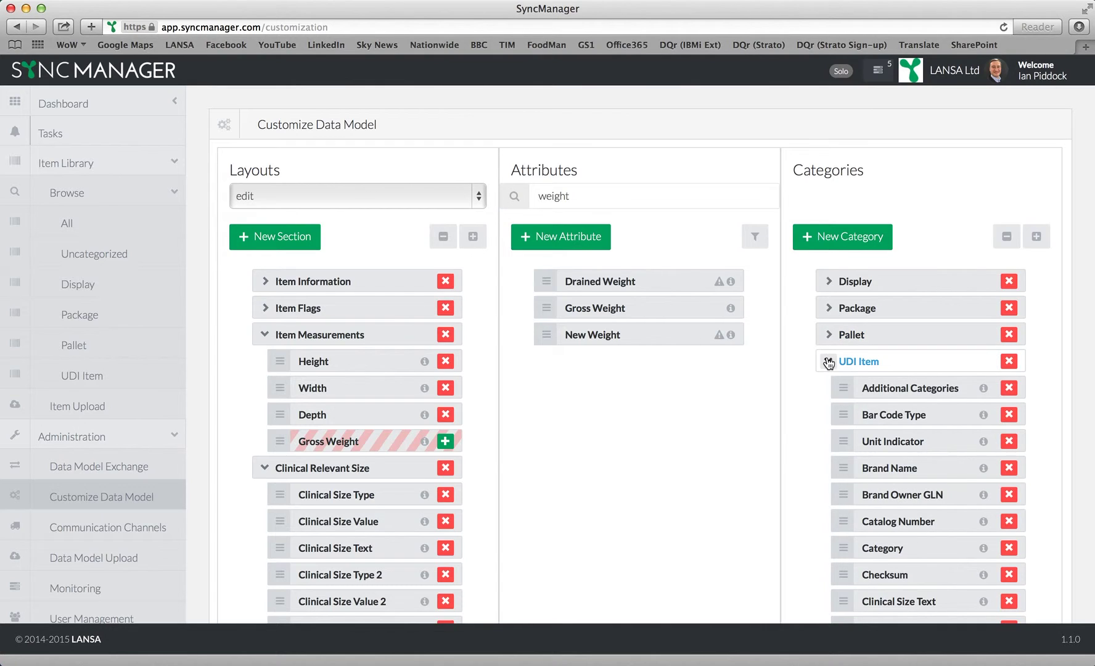
{"action": "left_click_drag", "start_coordinate": [560, 336], "coordinate": [856, 387]}
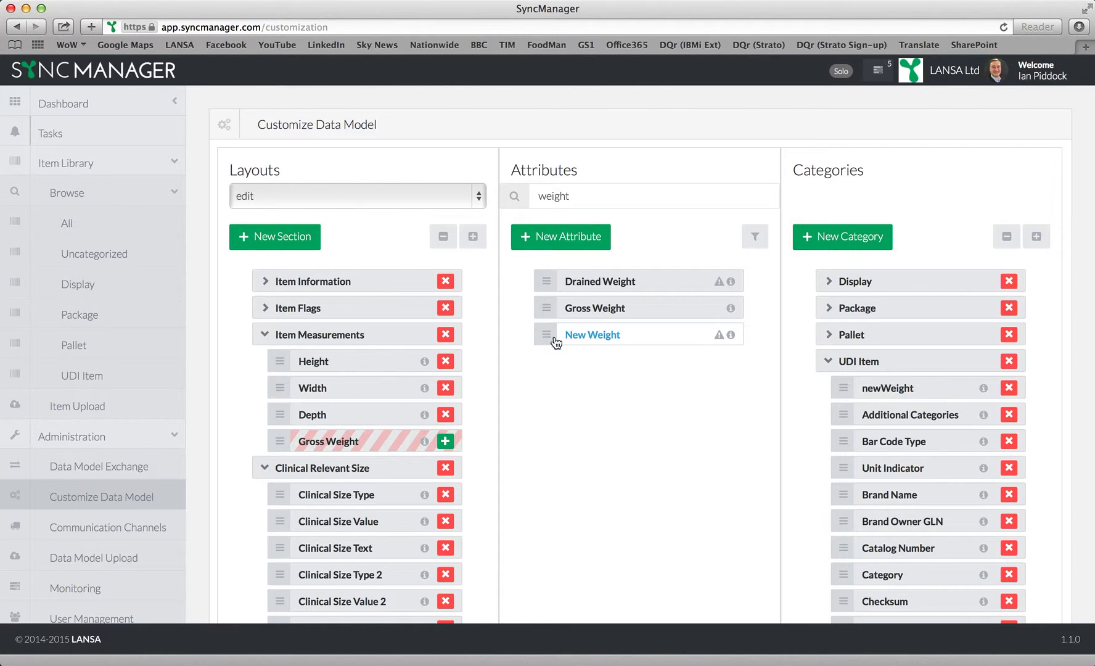
{"action": "left_click_drag", "start_coordinate": [554, 339], "coordinate": [287, 438]}
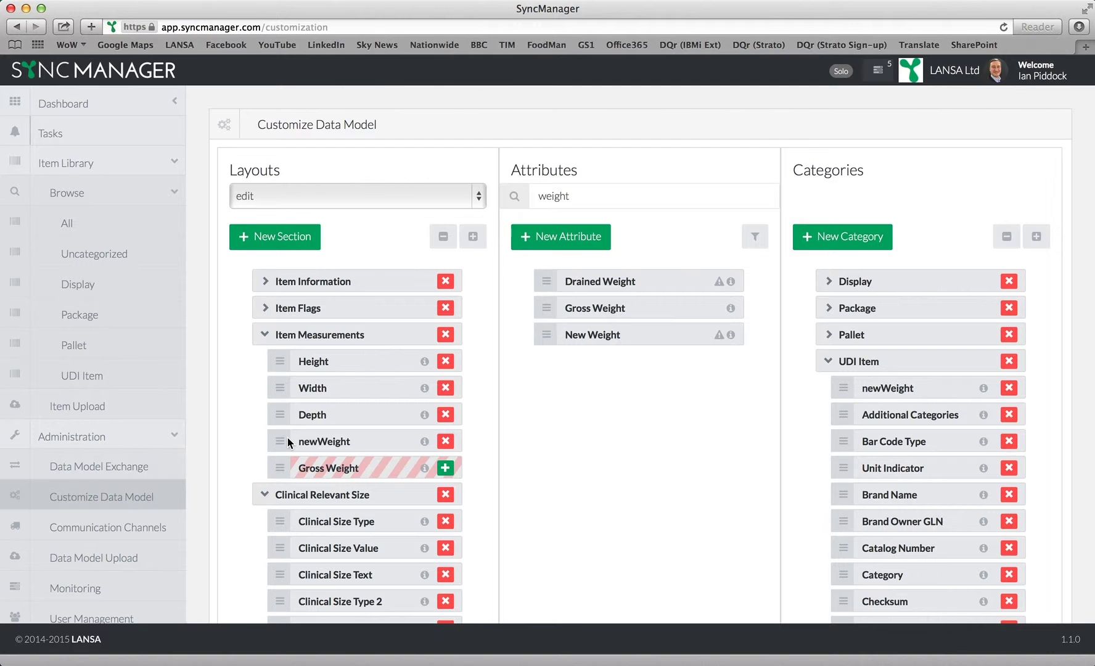
Save the customized data model and show All items under Item Library > Browse.
{"action": "scroll", "coordinate": [1093, 364], "scroll_direction": "down", "scroll_amount": 5}
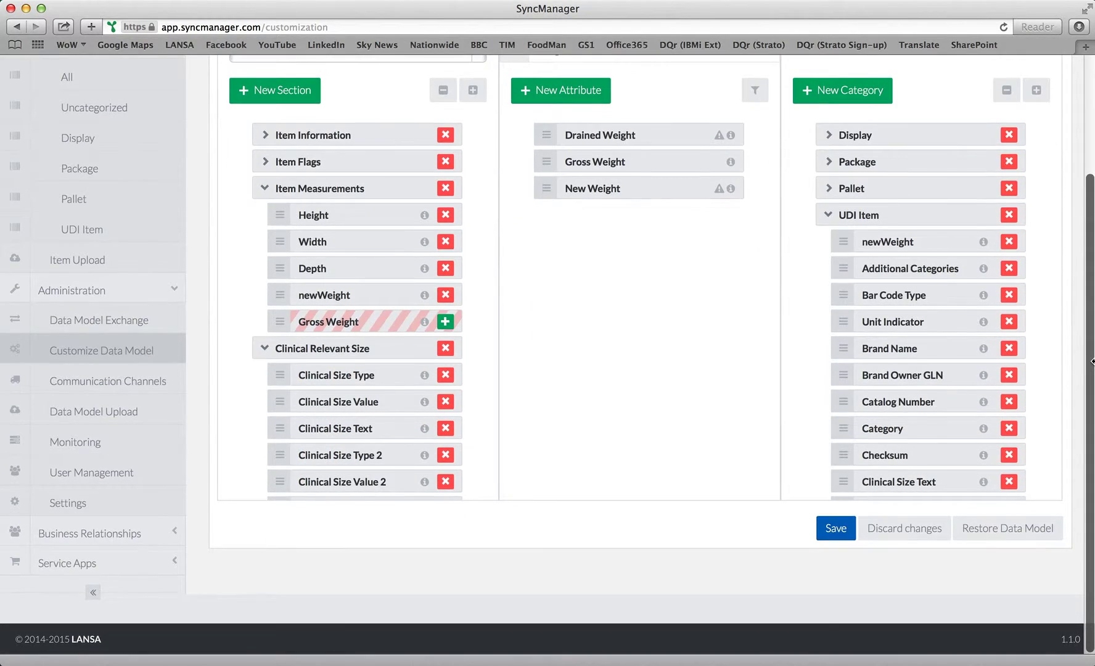
{"action": "left_click", "coordinate": [852, 531]}
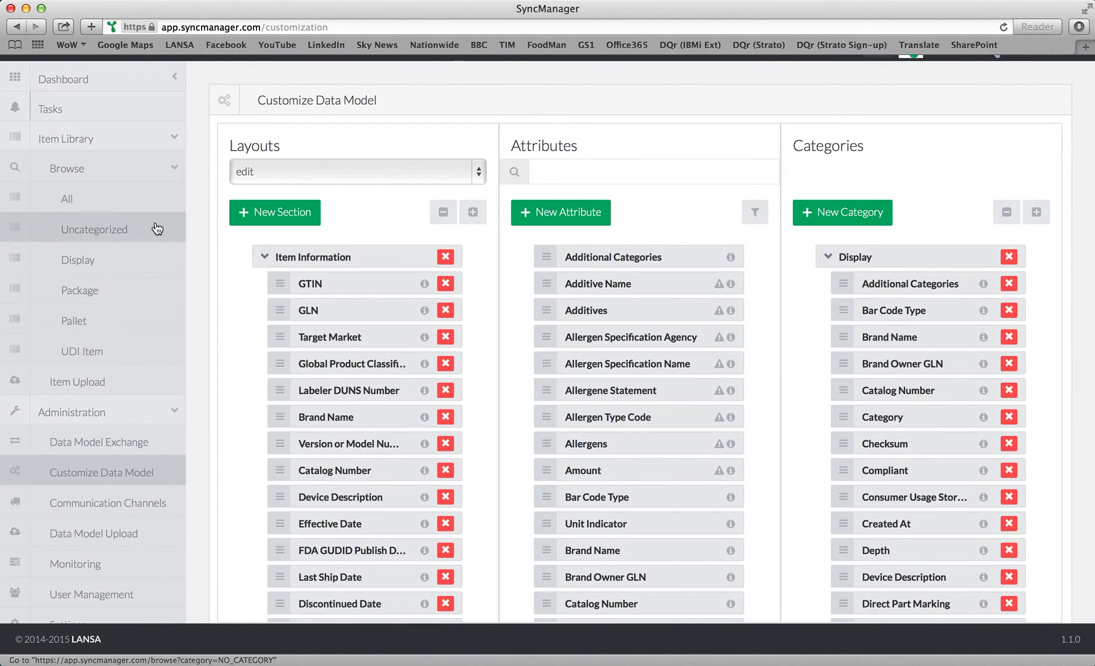
{"action": "left_click", "coordinate": [80, 202]}
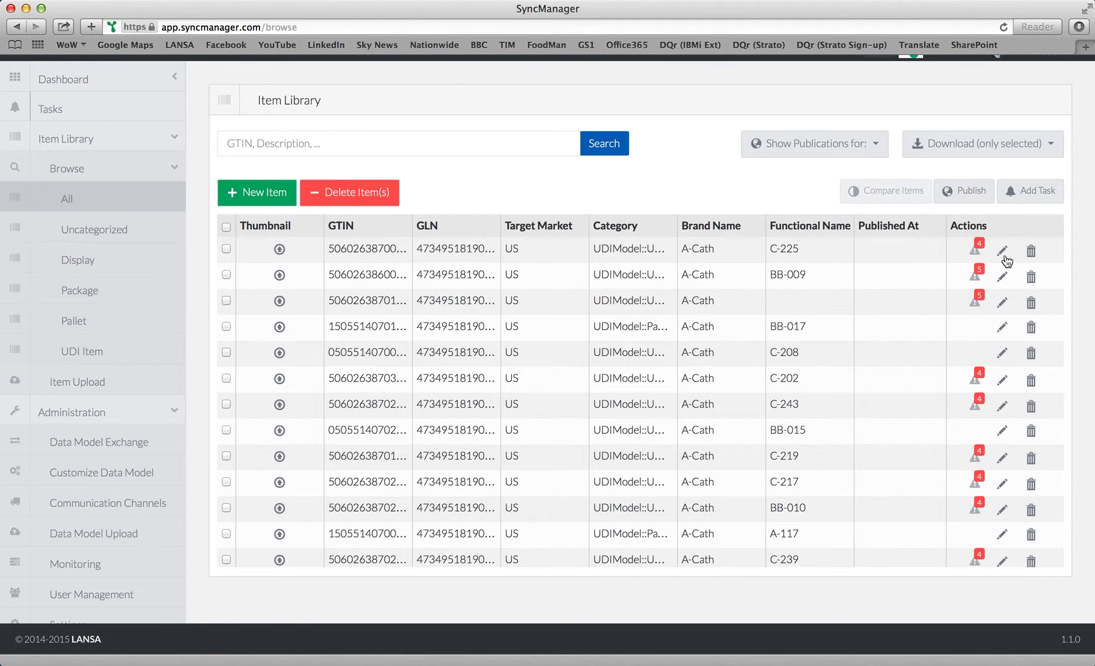
Edit item C-225 and expand Item Measurements to see New Weight replacing Gross Weight.
{"action": "left_click", "coordinate": [1002, 251]}
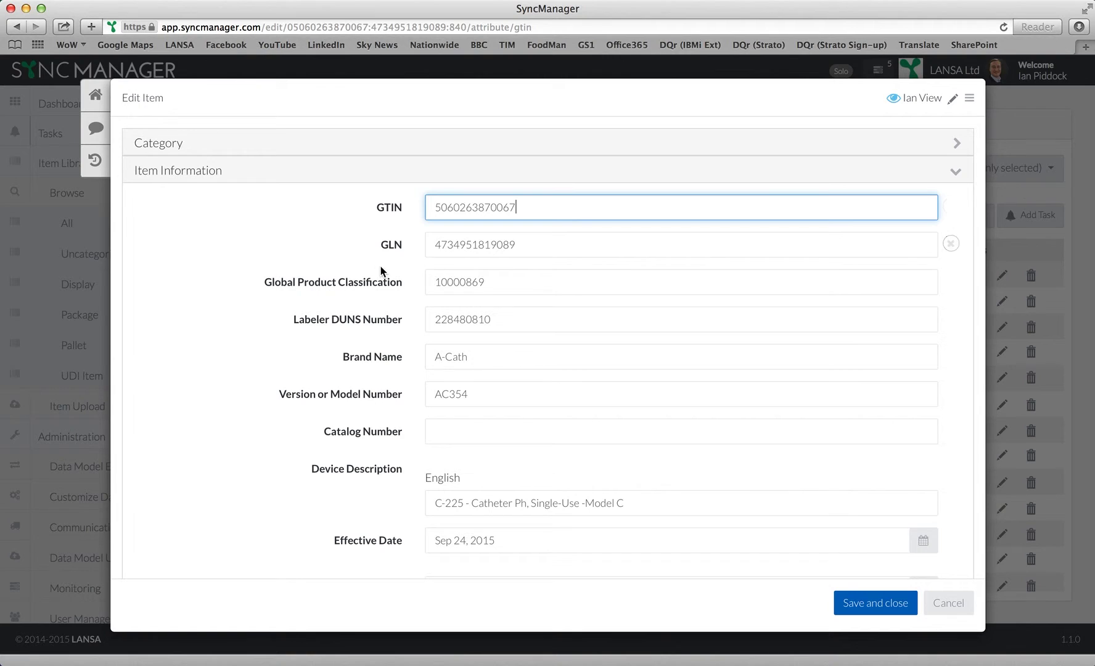
{"action": "left_click", "coordinate": [956, 175]}
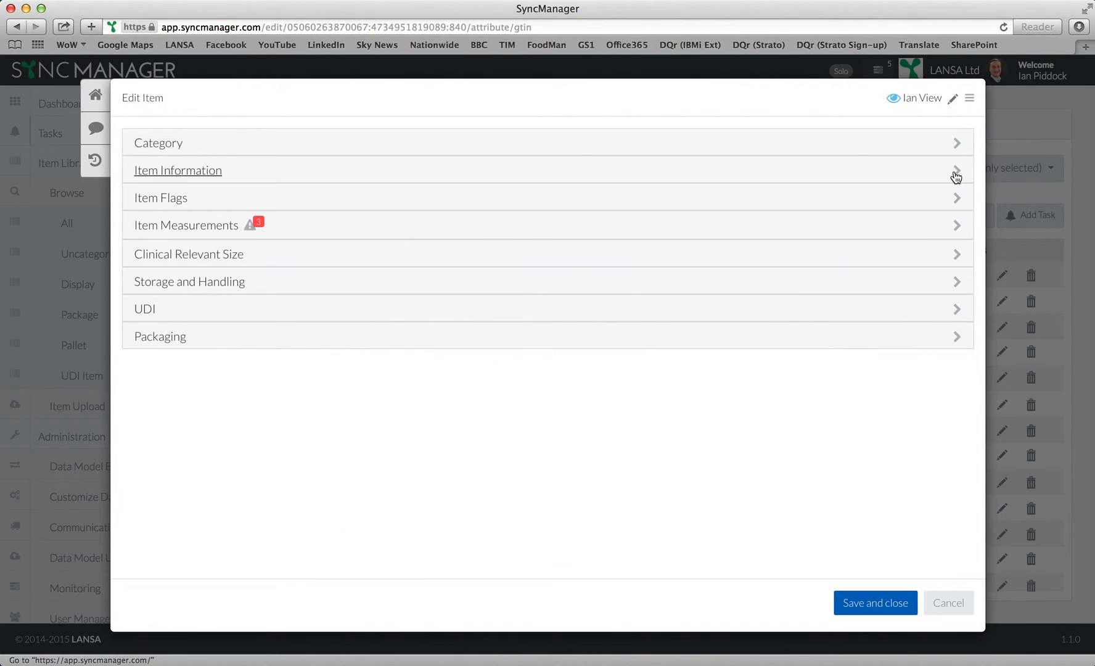
{"action": "left_click", "coordinate": [960, 228]}
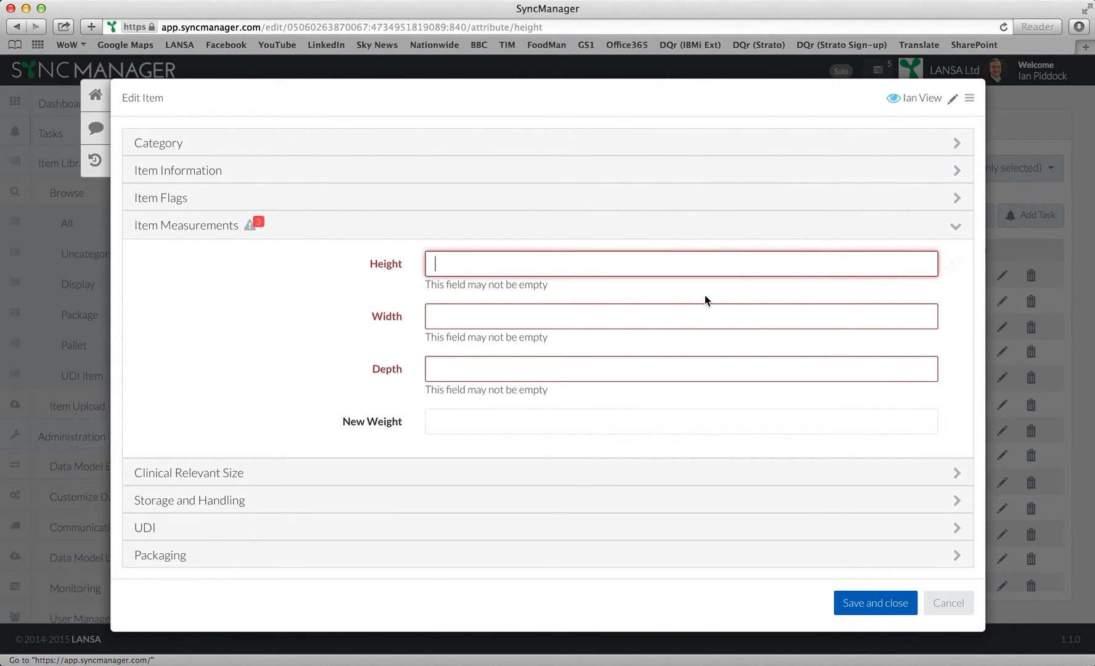